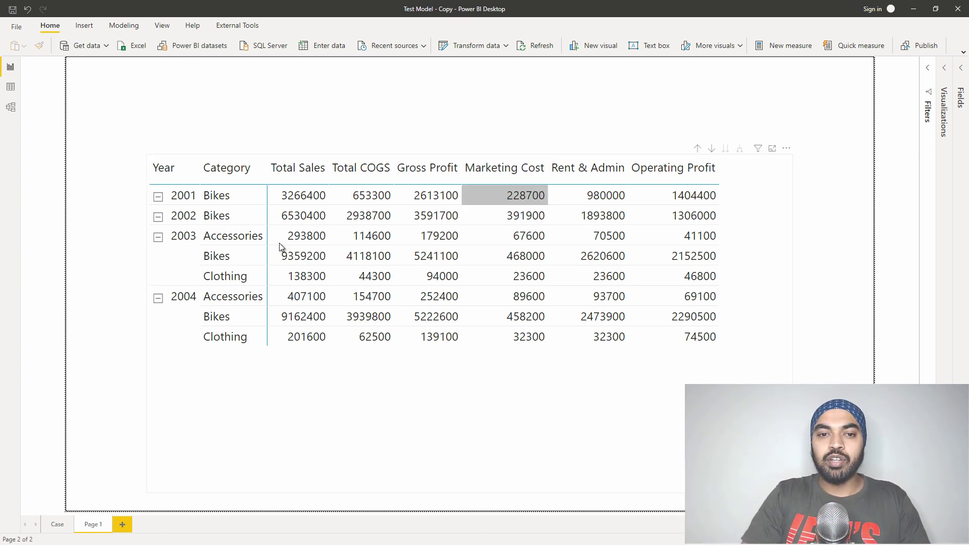
Turn on Values > Show on rows for the P&L matrix so its six measures display as rows.
{"action": "left_click", "coordinate": [474, 478]}
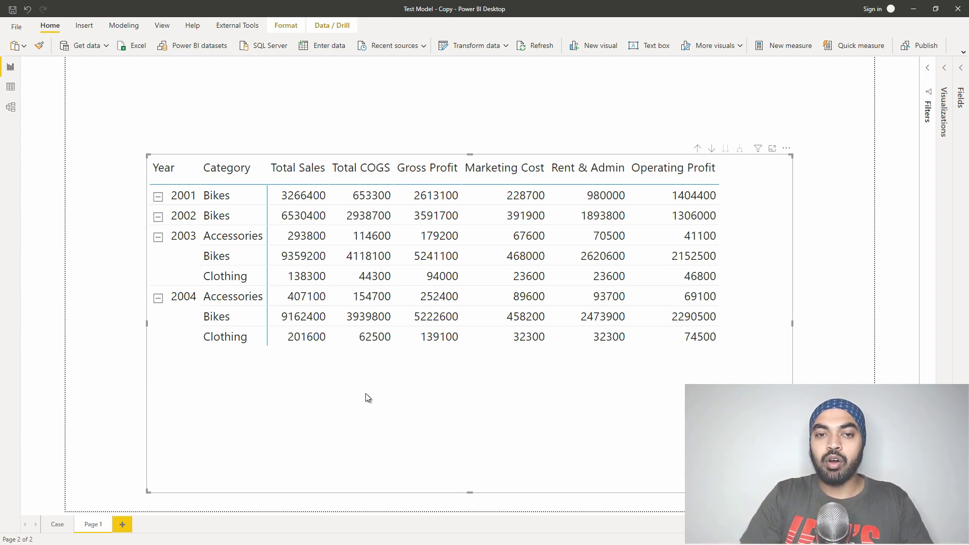
{"action": "left_click", "coordinate": [945, 101]}
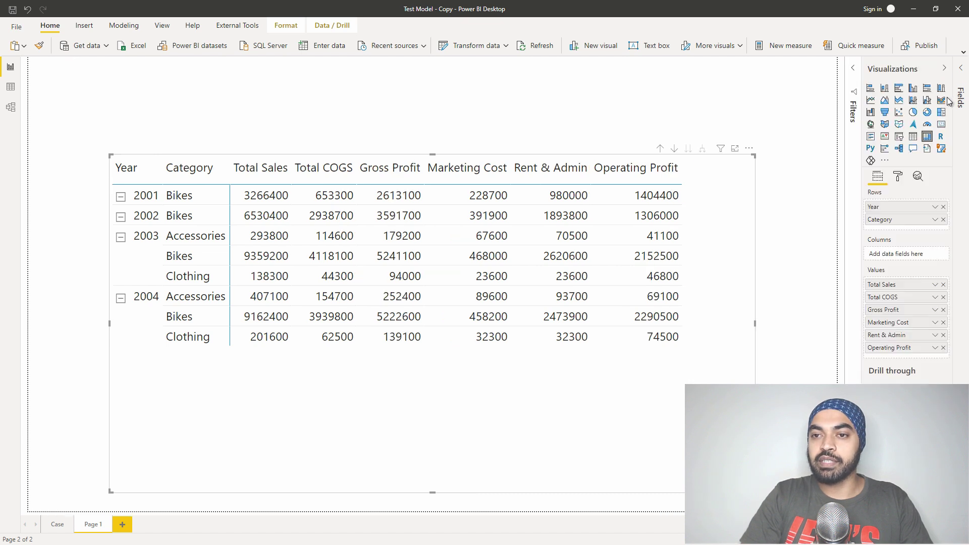
{"action": "left_click", "coordinate": [898, 178]}
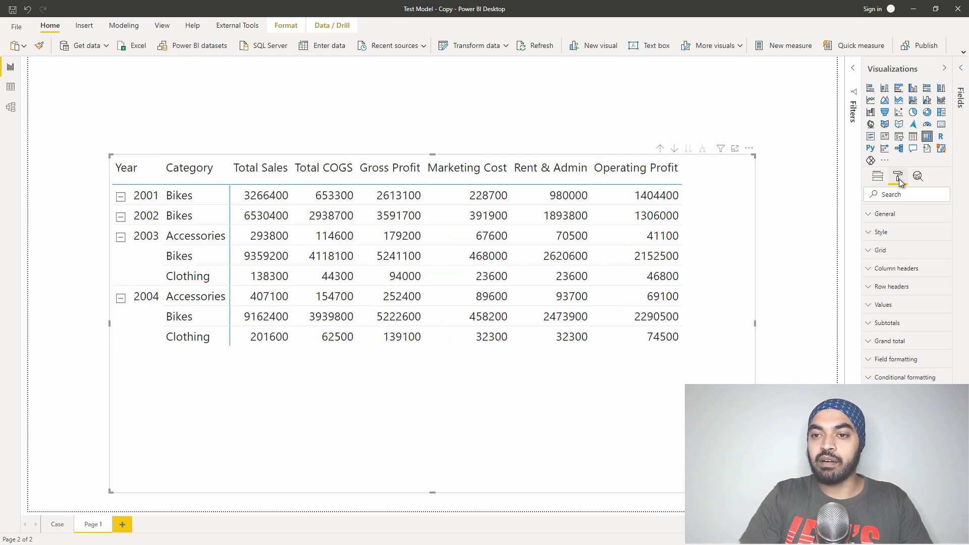
{"action": "left_click", "coordinate": [900, 199]}
{"action": "type", "text": "on rows"}
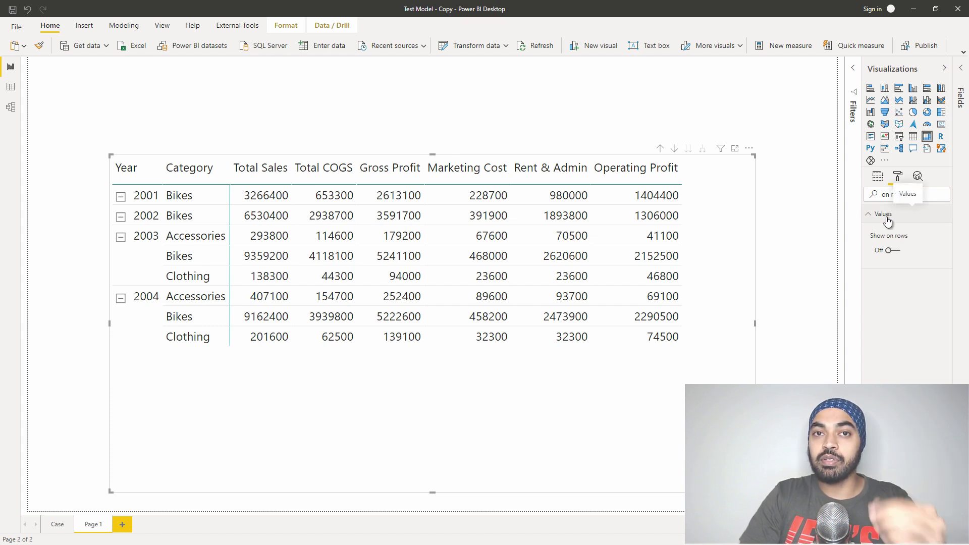
{"action": "left_click", "coordinate": [898, 252]}
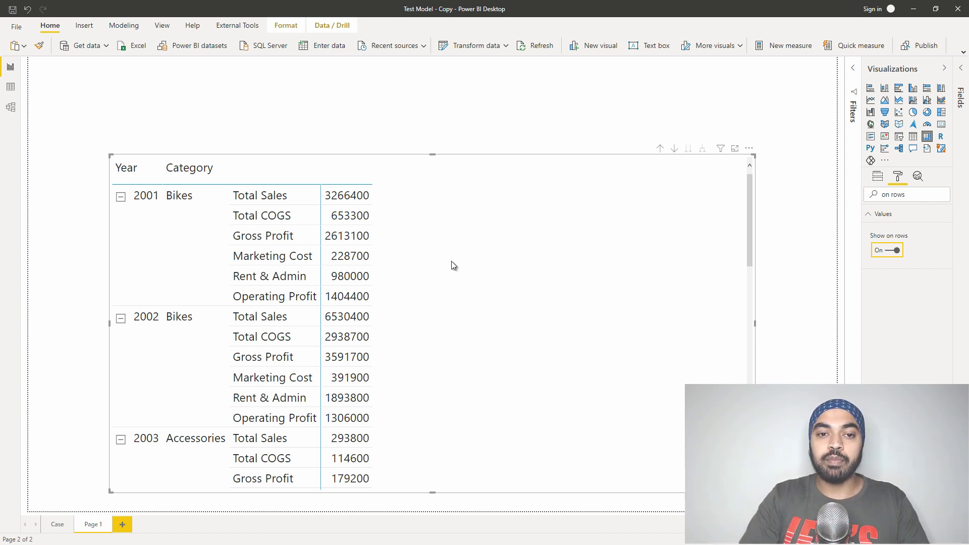
Inspect the Dummy table's Measure formula (Total COGS over Total Sales) and drag it onto the matrix.
{"action": "left_click", "coordinate": [960, 89]}
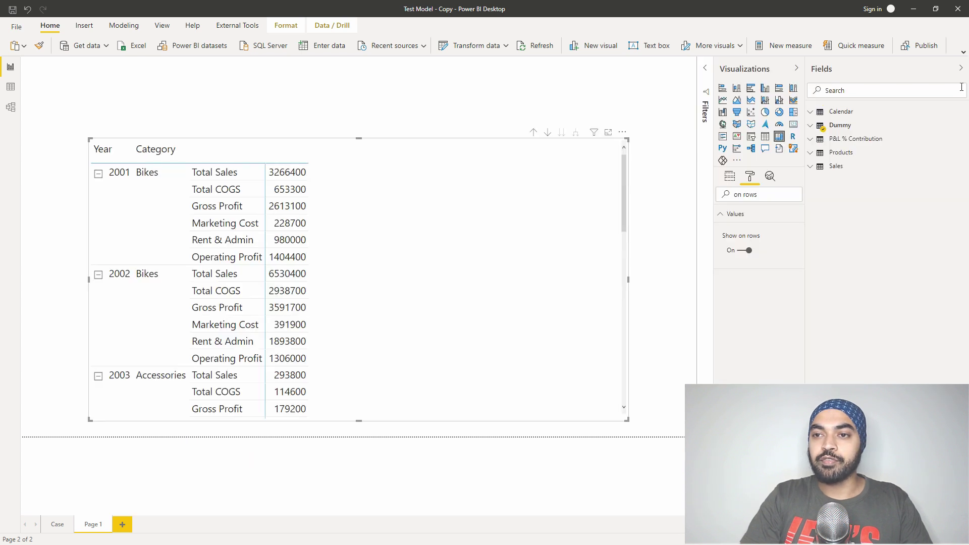
{"action": "left_click", "coordinate": [813, 127]}
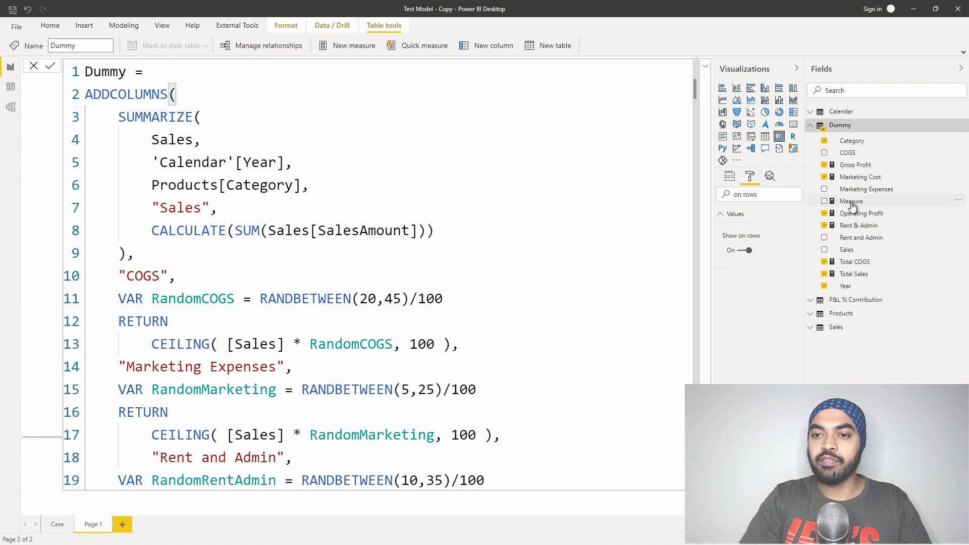
{"action": "left_click", "coordinate": [852, 202]}
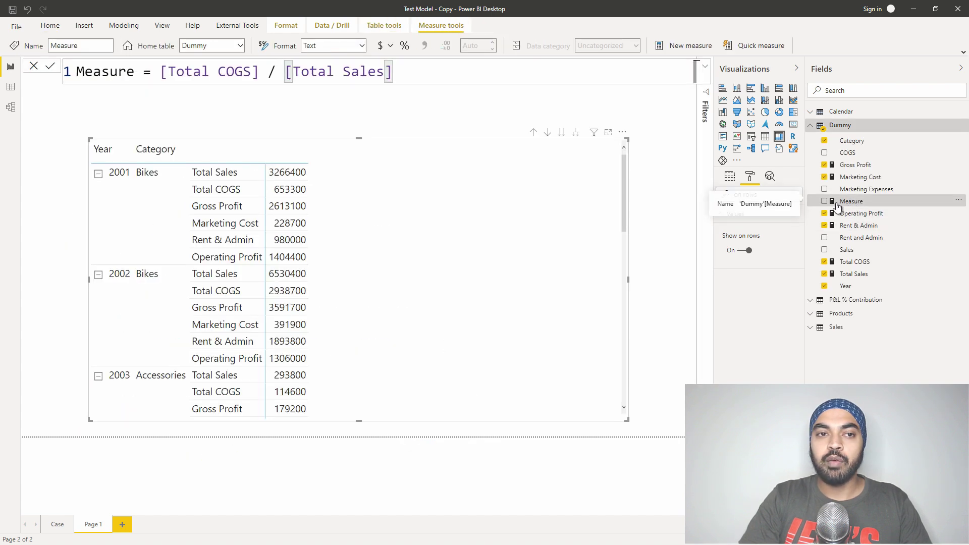
{"action": "left_click_drag", "start_coordinate": [179, 74], "coordinate": [244, 73]}
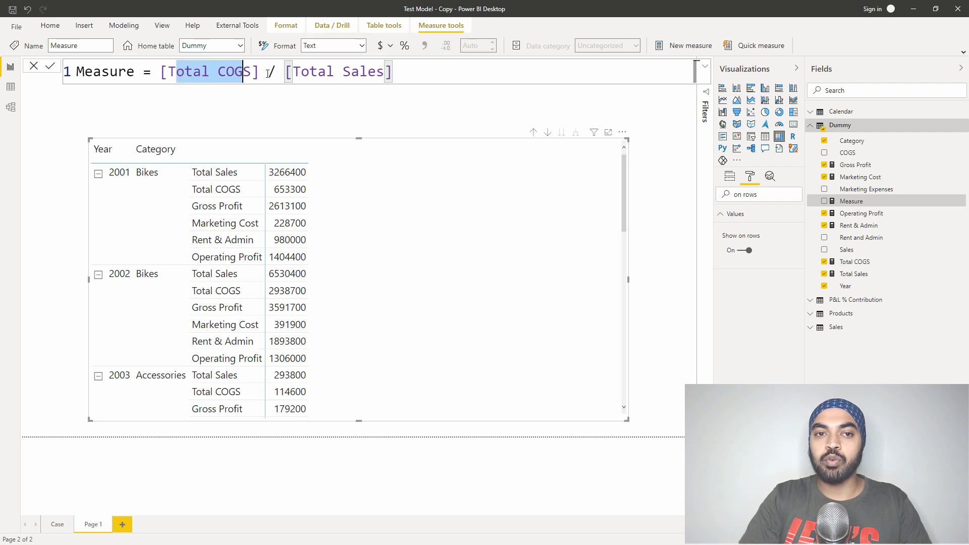
{"action": "left_click_drag", "start_coordinate": [309, 72], "coordinate": [378, 72]}
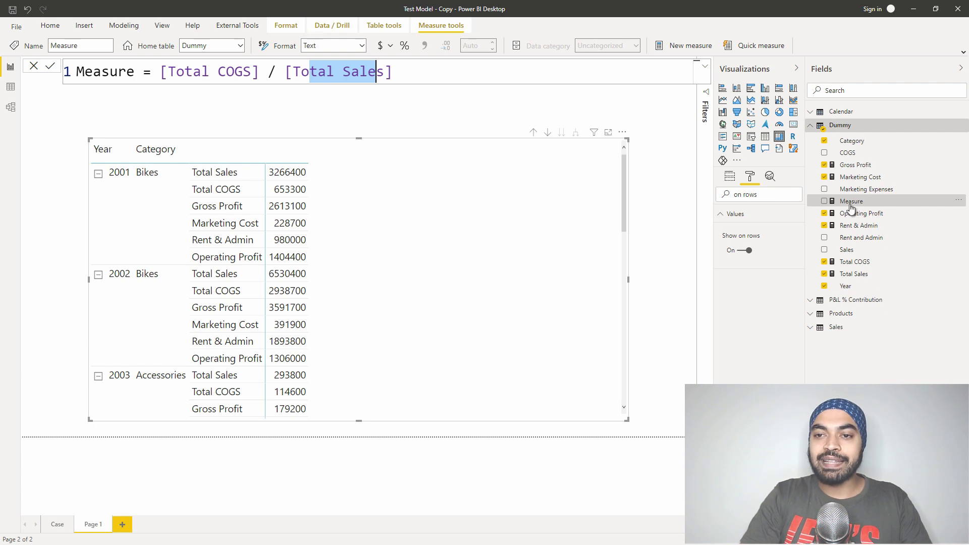
{"action": "left_click_drag", "start_coordinate": [852, 202], "coordinate": [432, 274]}
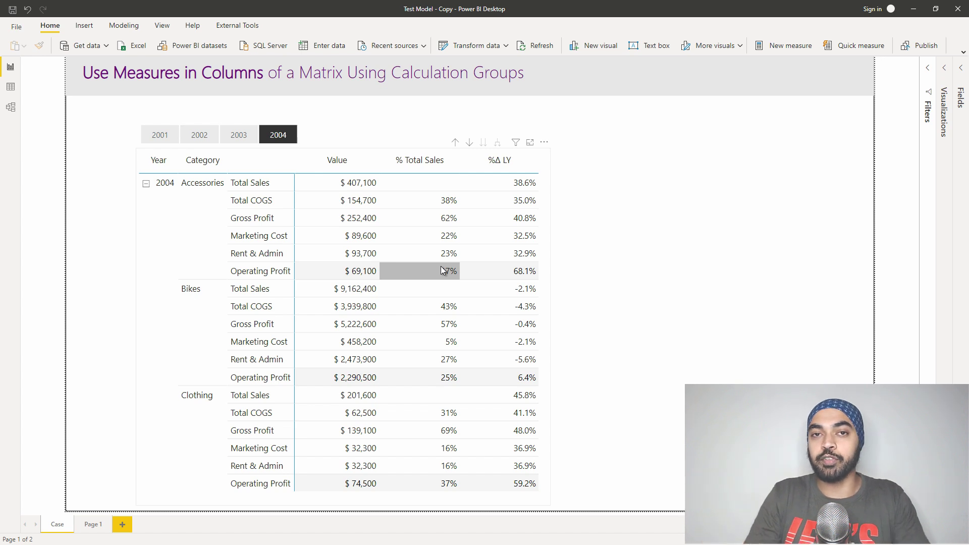
Launch Tabular Editor 2.13.0 from the External Tools ribbon tab.
{"action": "left_click", "coordinate": [237, 26]}
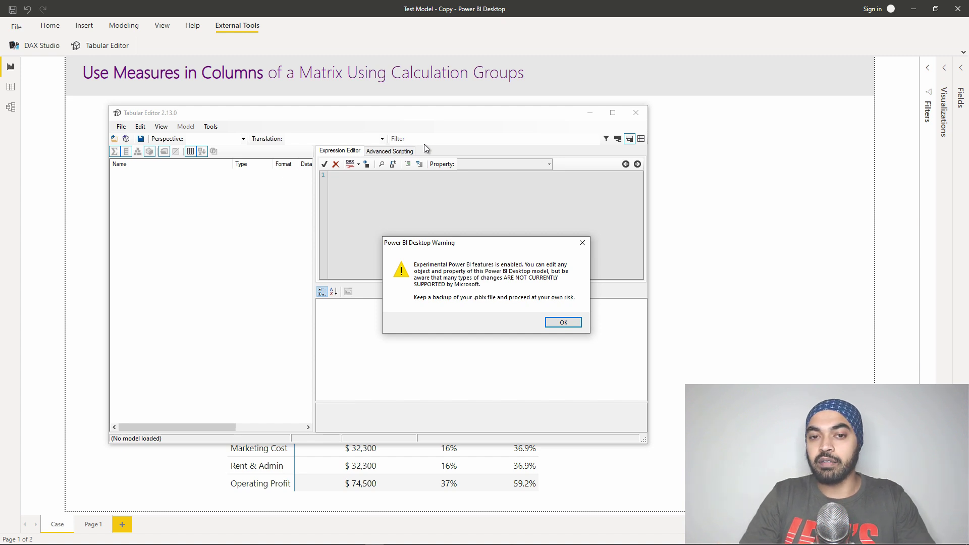
Dismiss the experimental-features warning, then reposition Tabular Editor and narrow its model tree.
{"action": "left_click", "coordinate": [563, 321]}
{"action": "left_click_drag", "start_coordinate": [327, 116], "coordinate": [636, 139]}
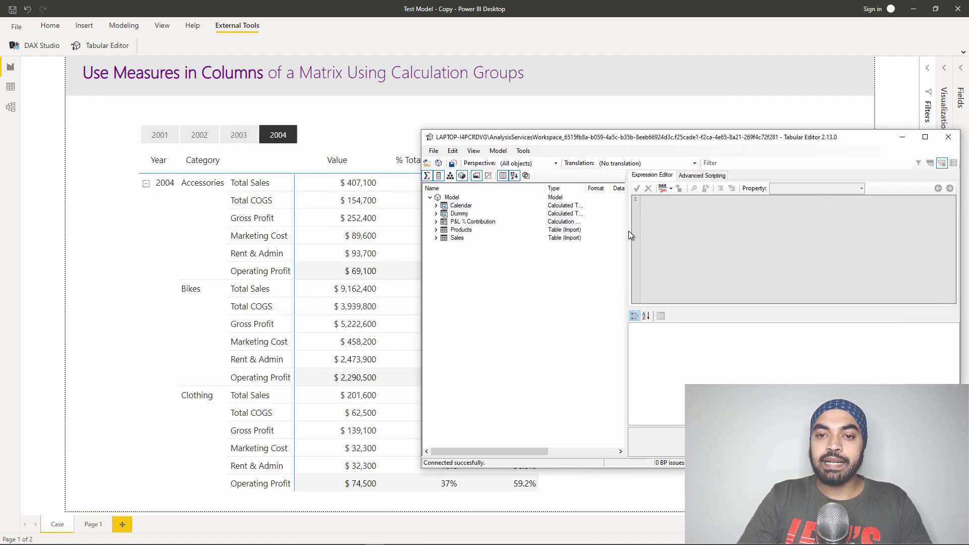
{"action": "left_click_drag", "start_coordinate": [629, 231], "coordinate": [507, 224]}
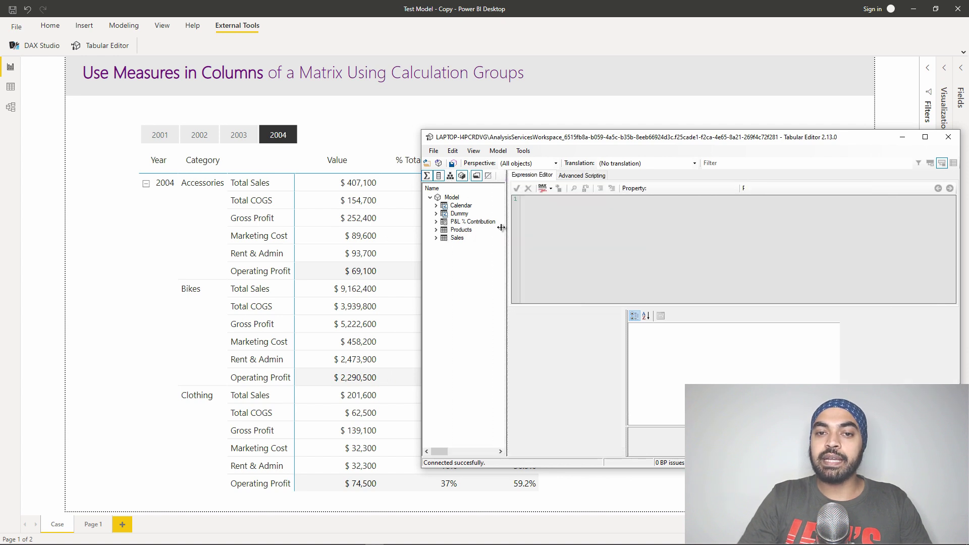
Browse the model's Create New options without adding anything, then select the P&L % Contribution calculation group.
{"action": "left_click", "coordinate": [449, 197]}
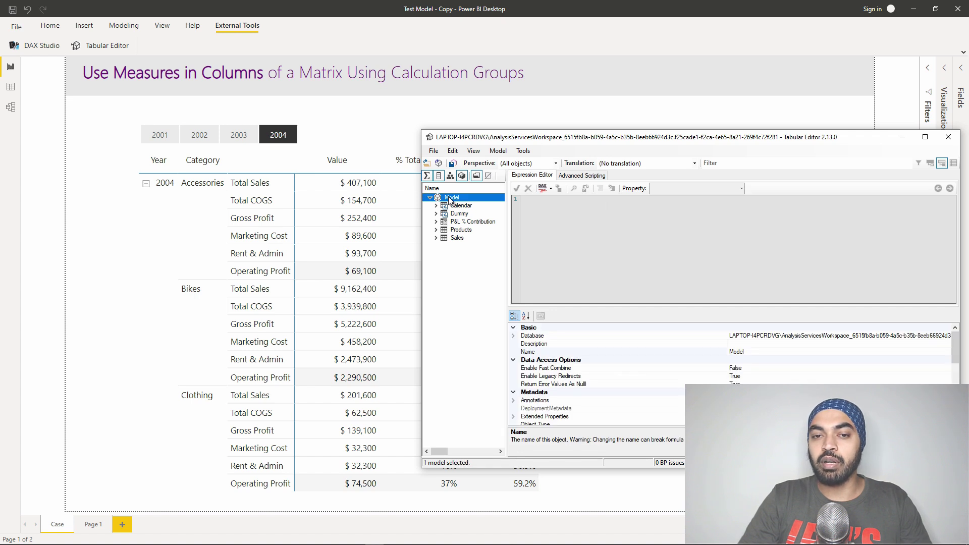
{"action": "right_click", "coordinate": [448, 197]}
{"action": "mouse_move", "coordinate": [480, 218]}
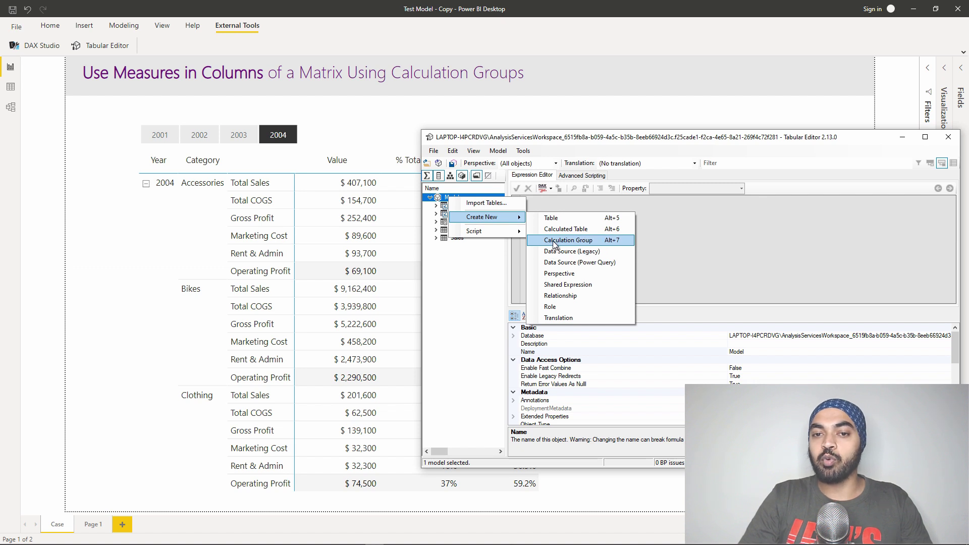
{"action": "left_click", "coordinate": [471, 276]}
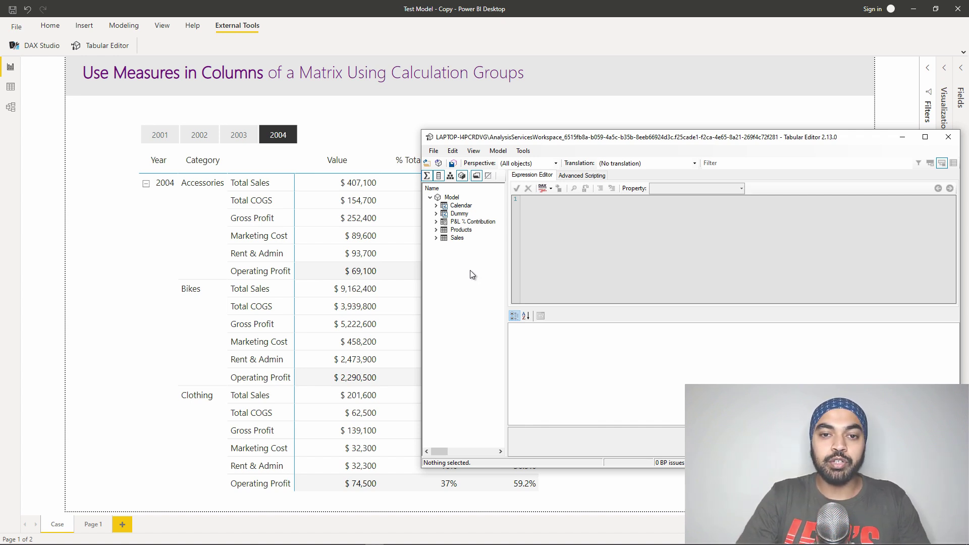
{"action": "left_click", "coordinate": [458, 225]}
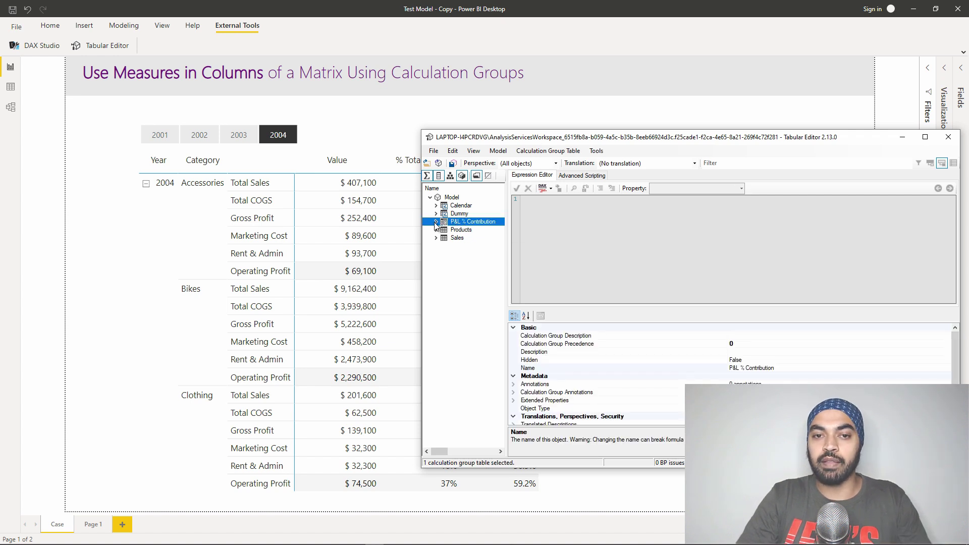
{"action": "left_click", "coordinate": [436, 222]}
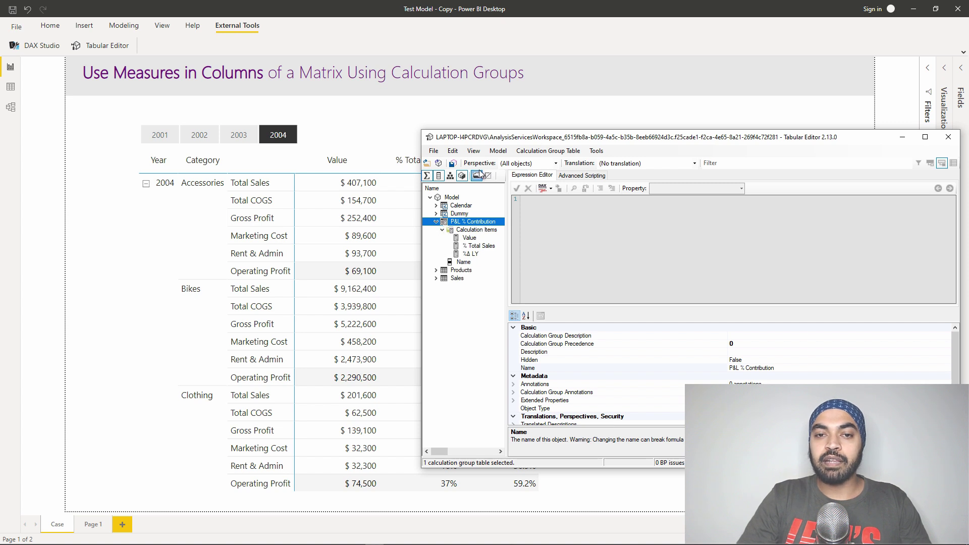
{"action": "left_click_drag", "start_coordinate": [489, 141], "coordinate": [545, 147]}
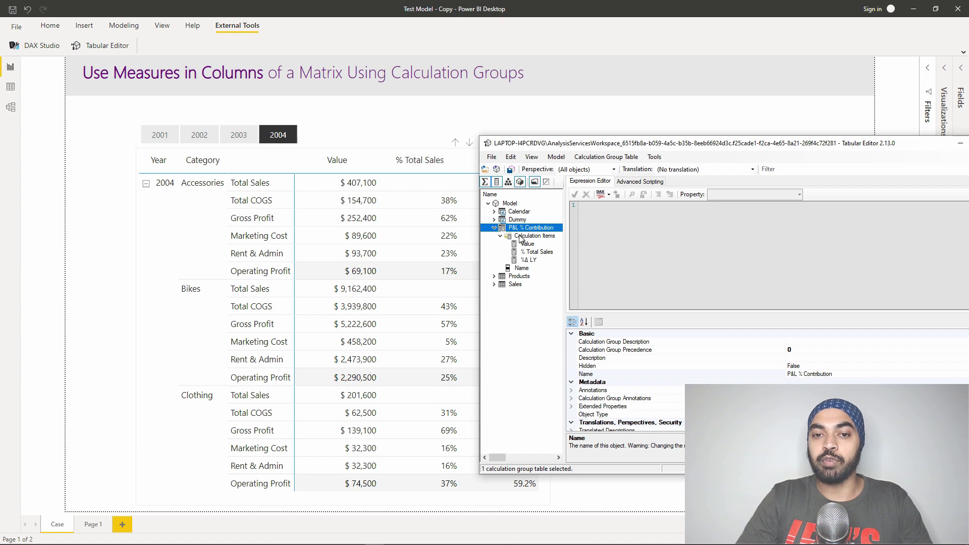
{"action": "left_click", "coordinate": [537, 253]}
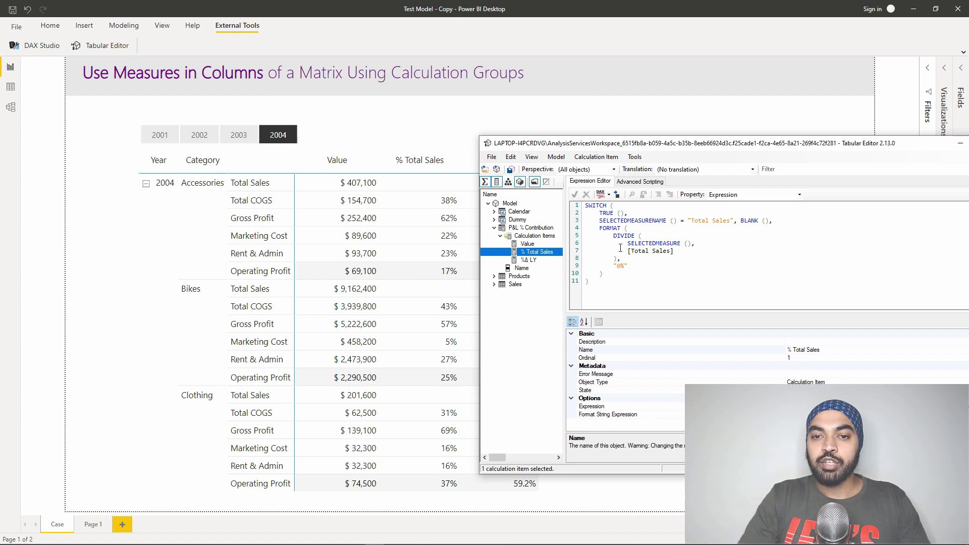
{"action": "left_click_drag", "start_coordinate": [625, 236], "coordinate": [625, 258]}
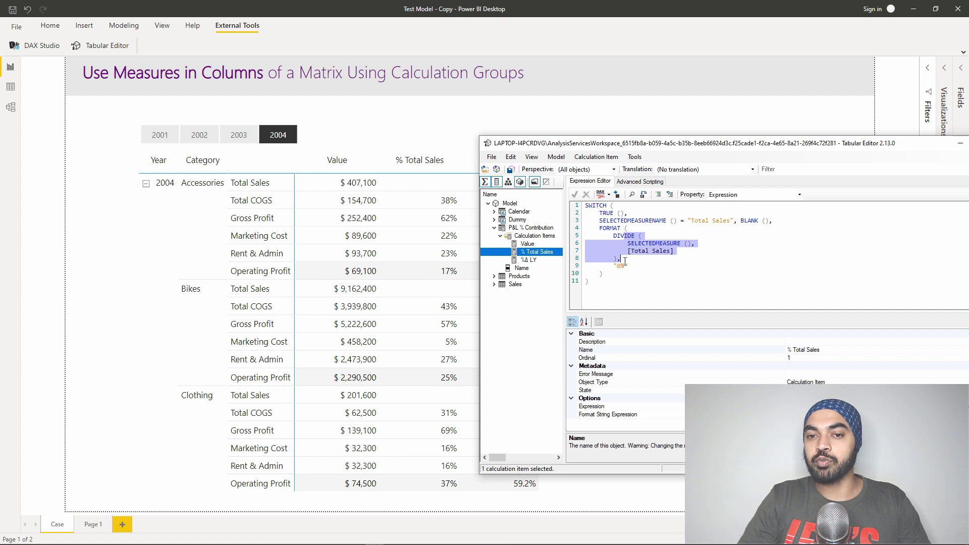
{"action": "left_click", "coordinate": [650, 251]}
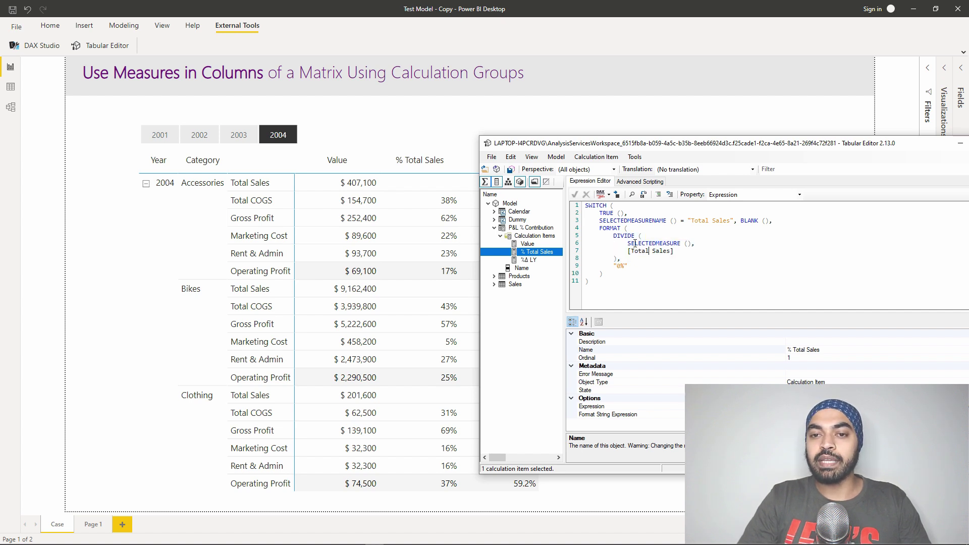
{"action": "left_click_drag", "start_coordinate": [635, 243], "coordinate": [674, 244]}
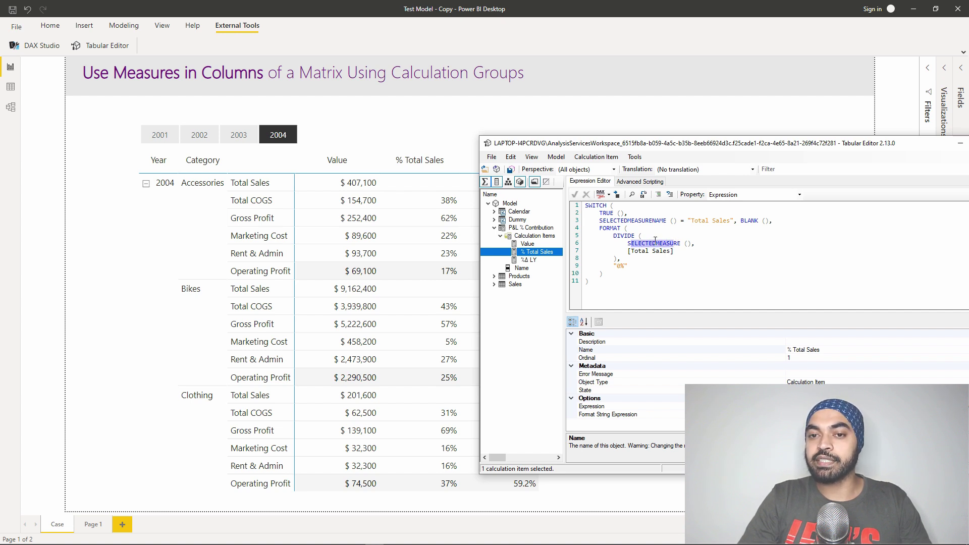
{"action": "left_click_drag", "start_coordinate": [632, 251], "coordinate": [671, 243]}
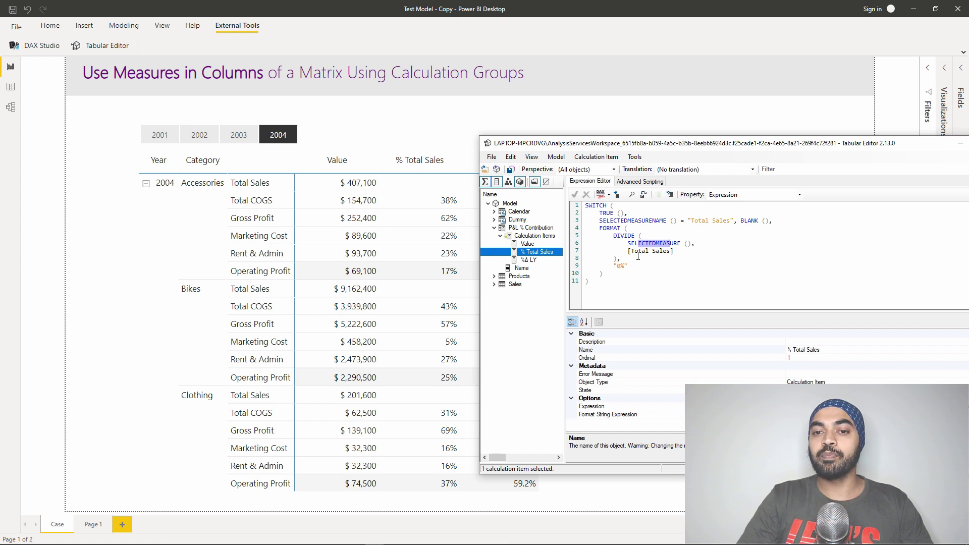
{"action": "left_click_drag", "start_coordinate": [613, 235], "coordinate": [617, 258]}
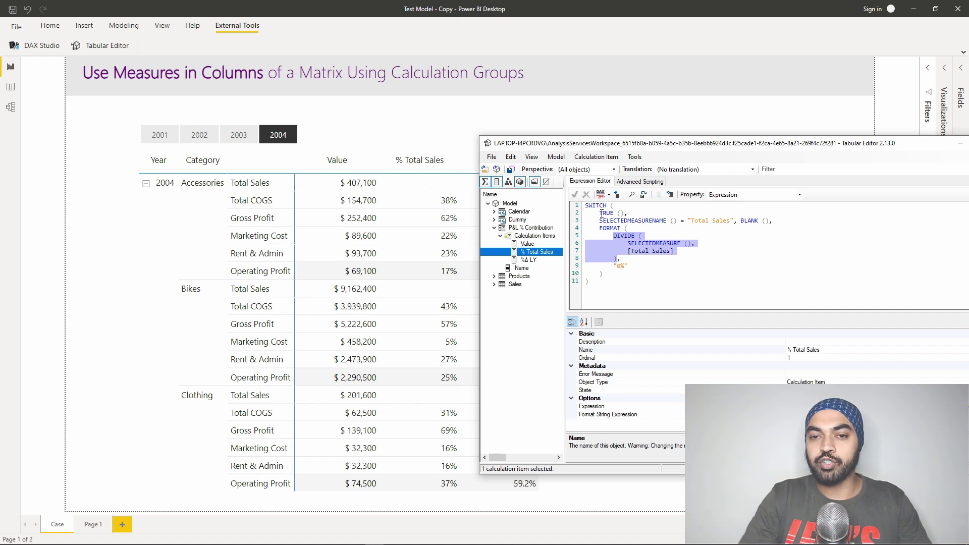
{"action": "left_click_drag", "start_coordinate": [603, 222], "coordinate": [770, 221]}
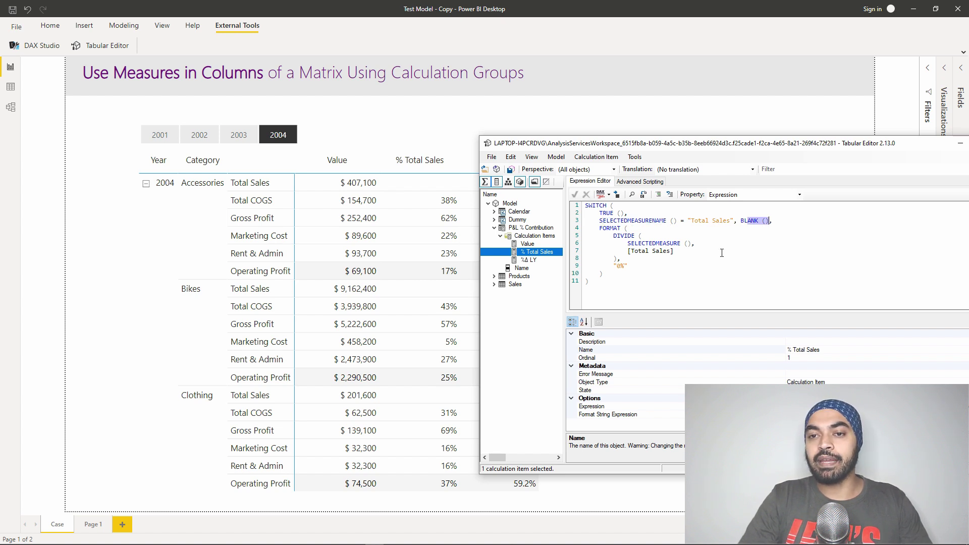
{"action": "left_click_drag", "start_coordinate": [627, 235], "coordinate": [578, 209]}
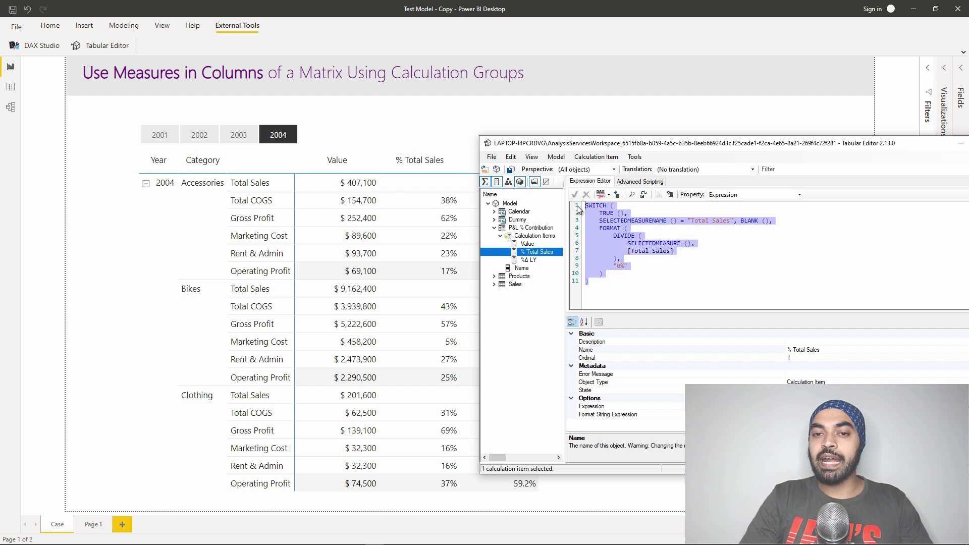
Save the calculation group changes to the model and expand the P&L % Contribution table in Fields.
{"action": "left_click", "coordinate": [511, 170]}
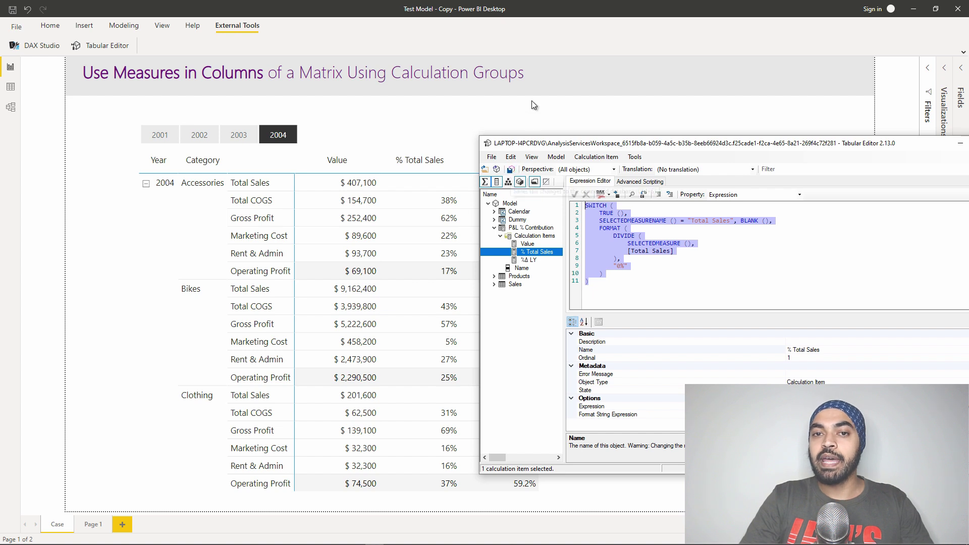
{"action": "left_click", "coordinate": [548, 111]}
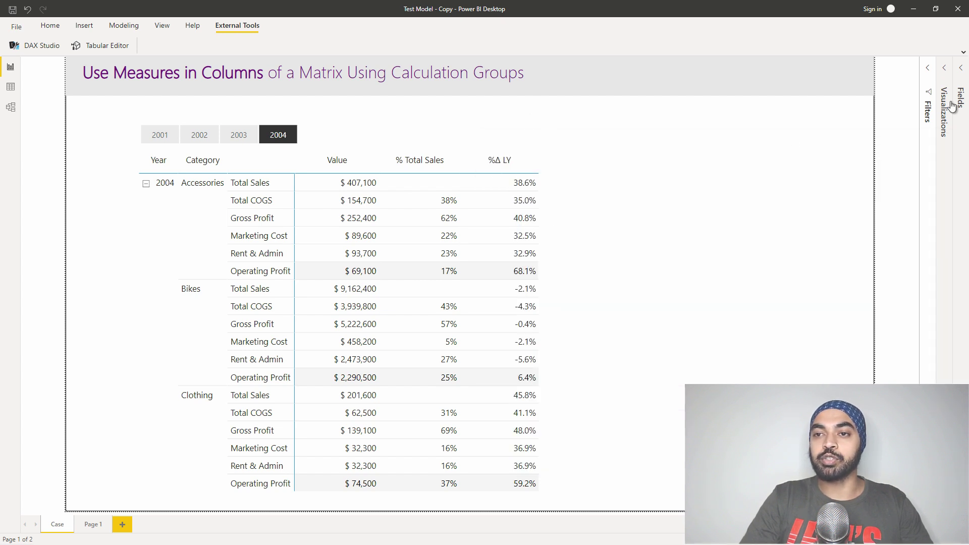
{"action": "left_click", "coordinate": [963, 89]}
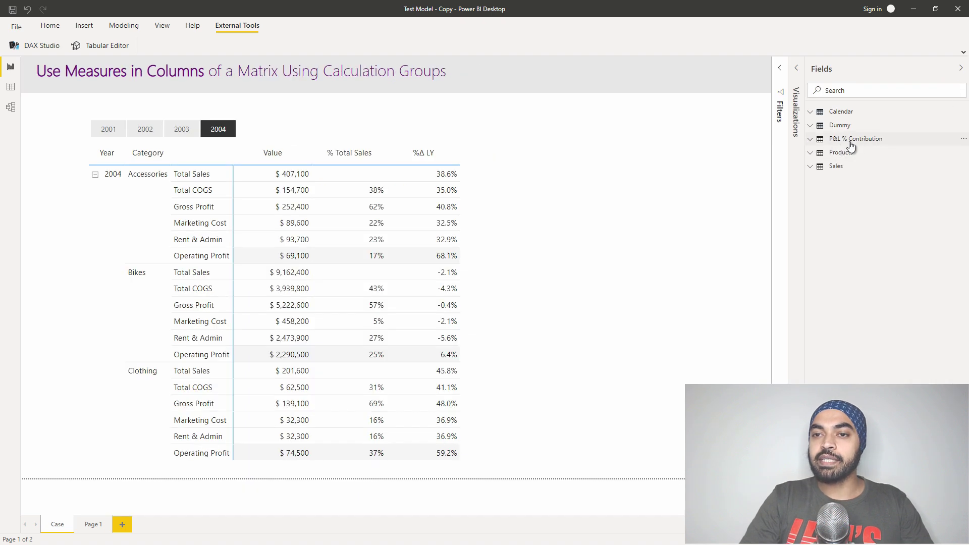
{"action": "left_click", "coordinate": [830, 144]}
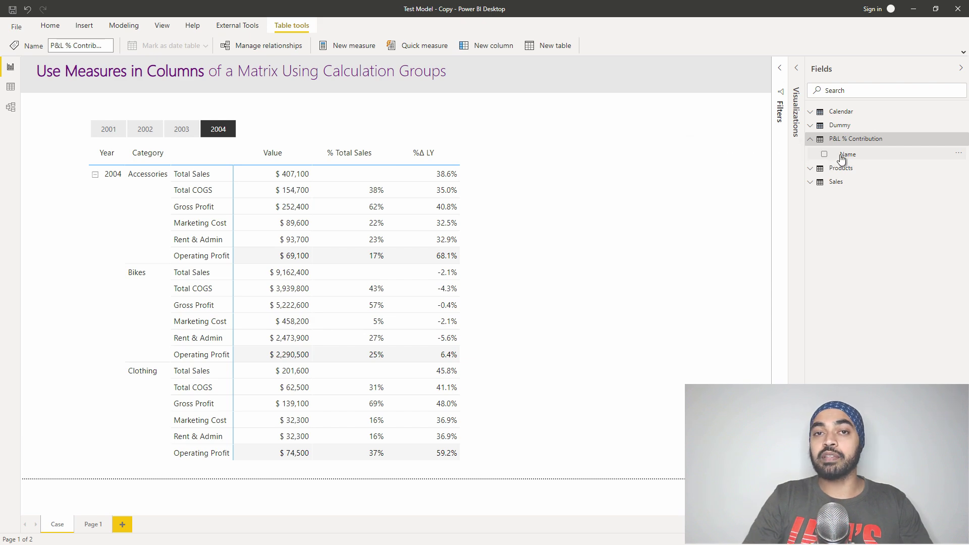
Inspect the matrix's field setup, hide the Visualizations and Fields panes, and return to Tabular Editor.
{"action": "left_click", "coordinate": [796, 115]}
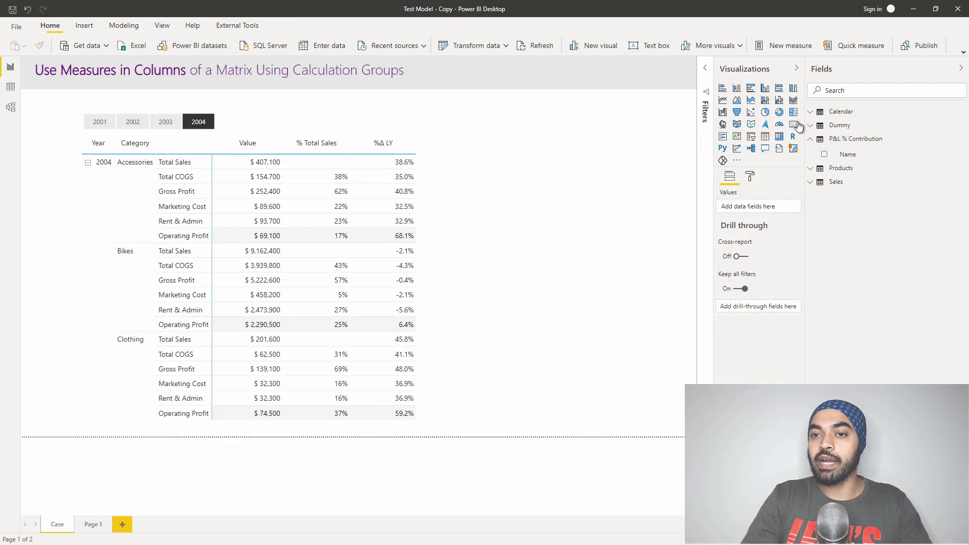
{"action": "left_click", "coordinate": [420, 243]}
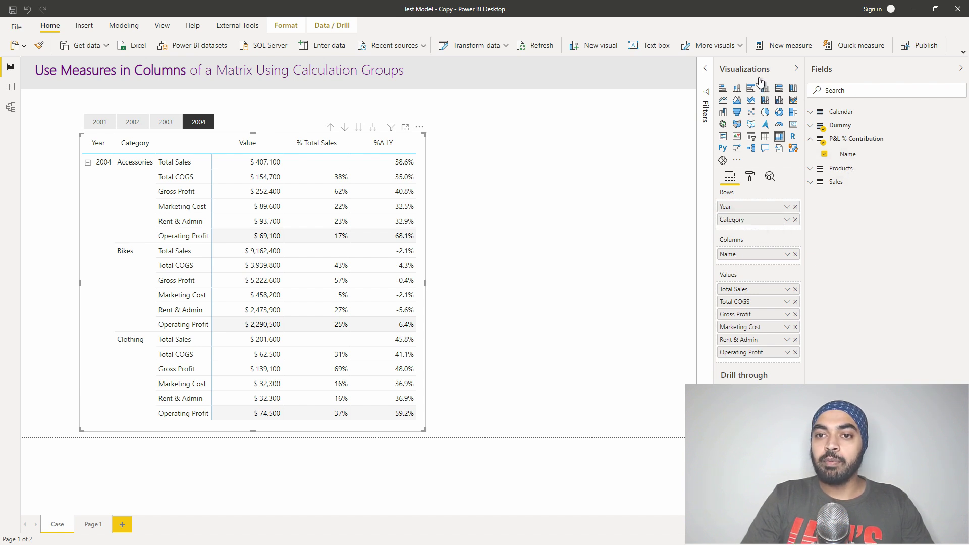
{"action": "left_click", "coordinate": [796, 67]}
{"action": "left_click", "coordinate": [961, 68]}
{"action": "left_click", "coordinate": [631, 255]}
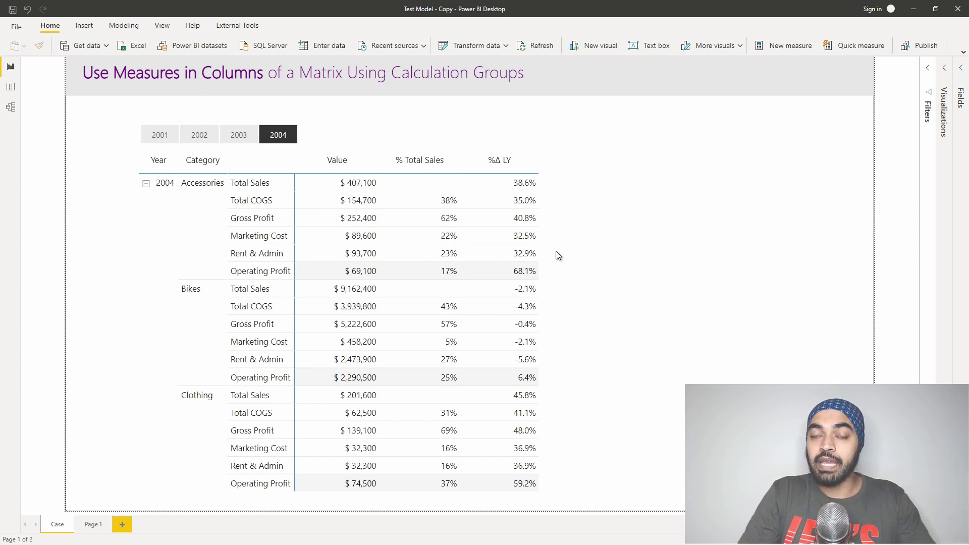
{"action": "key", "text": "alt+Tab"}
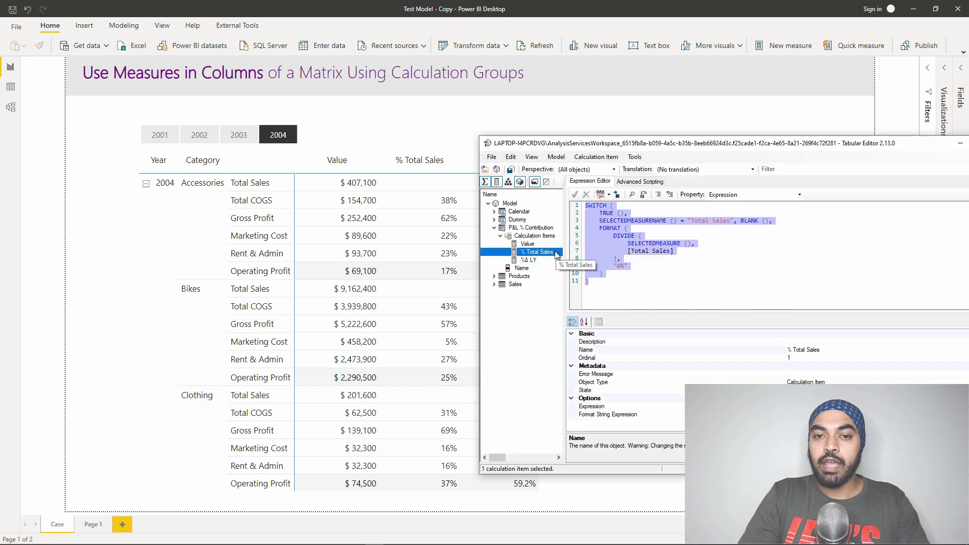
Show the Value item's FORMAT(SELECTEDMEASURE(), "$ 0,0") expression with the editor moved beside the %Δ LY column.
{"action": "left_click", "coordinate": [526, 244]}
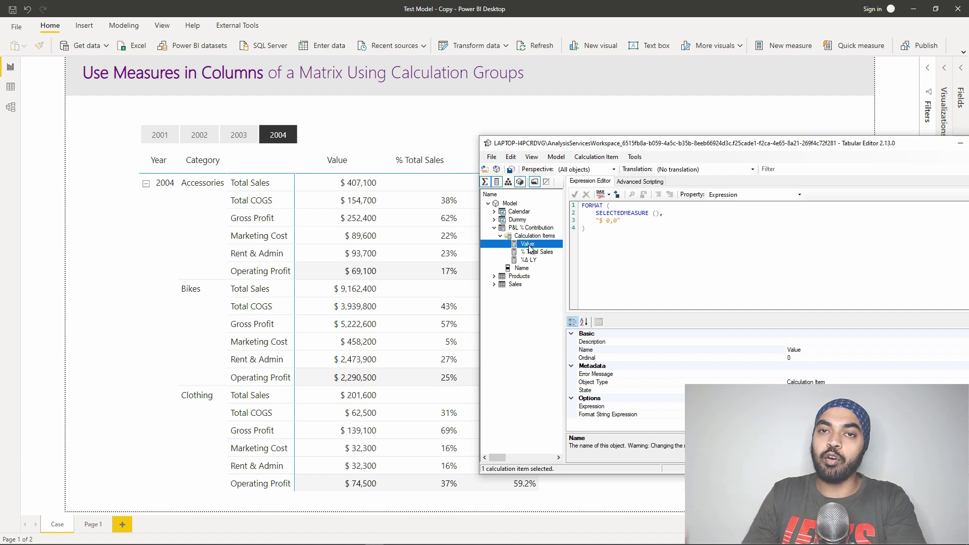
{"action": "left_click_drag", "start_coordinate": [603, 214], "coordinate": [634, 215]}
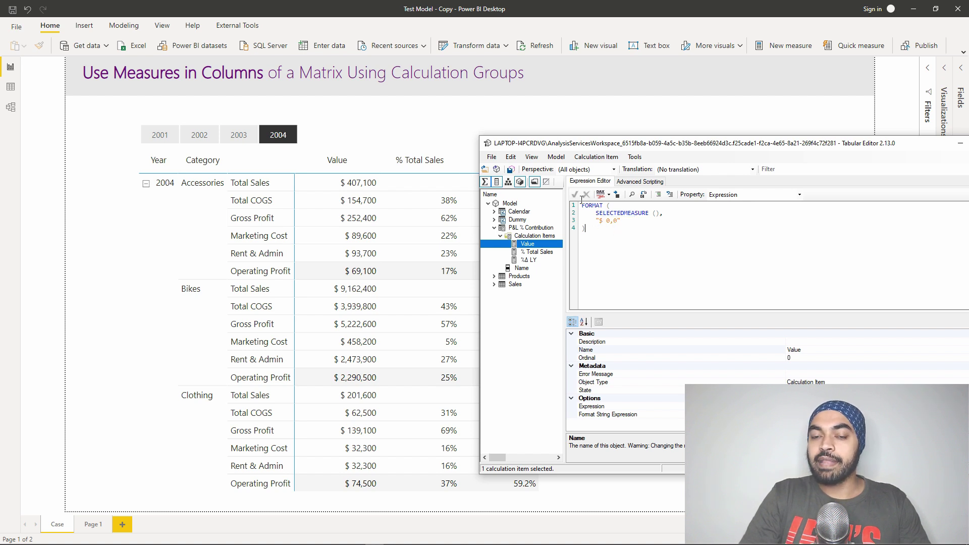
{"action": "left_click_drag", "start_coordinate": [582, 205], "coordinate": [591, 241]}
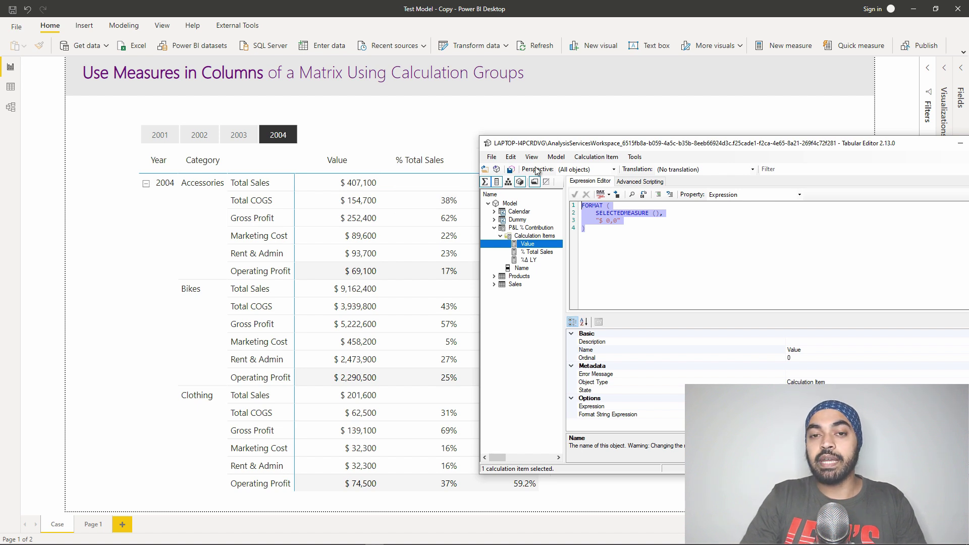
{"action": "left_click_drag", "start_coordinate": [550, 146], "coordinate": [632, 144]}
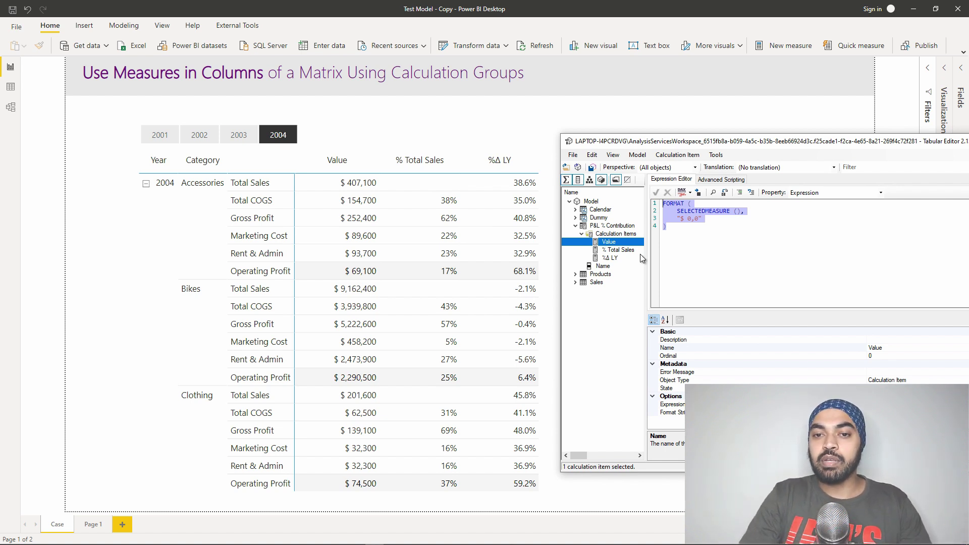
Walk through the %Δ LY expression: CYValue, CALCULATE for LYValue, DIVIDE minus 1, and the "0.0%" format.
{"action": "left_click", "coordinate": [610, 258]}
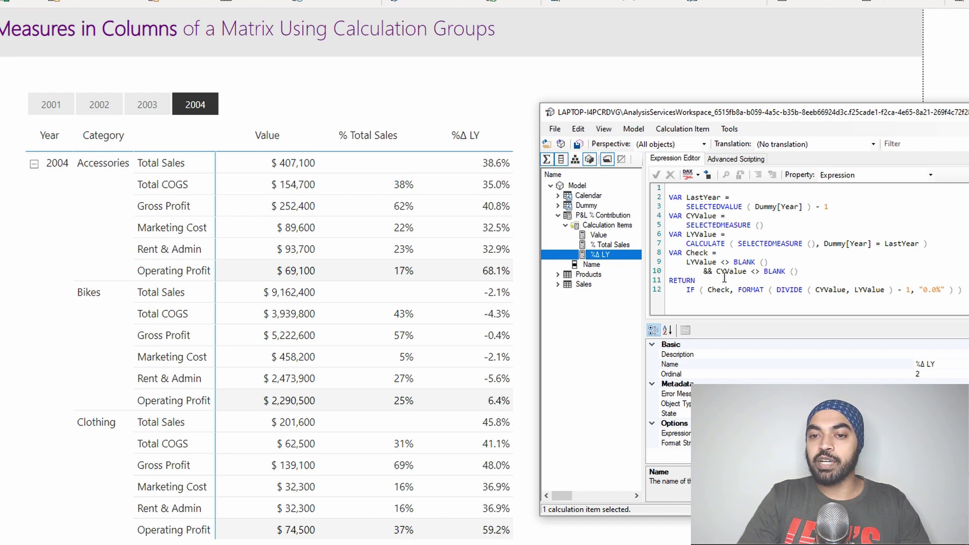
{"action": "left_click_drag", "start_coordinate": [687, 225], "coordinate": [751, 225]}
{"action": "left_click_drag", "start_coordinate": [693, 243], "coordinate": [785, 243]}
{"action": "left_click_drag", "start_coordinate": [777, 290], "coordinate": [831, 290]}
{"action": "left_click", "coordinate": [833, 291]}
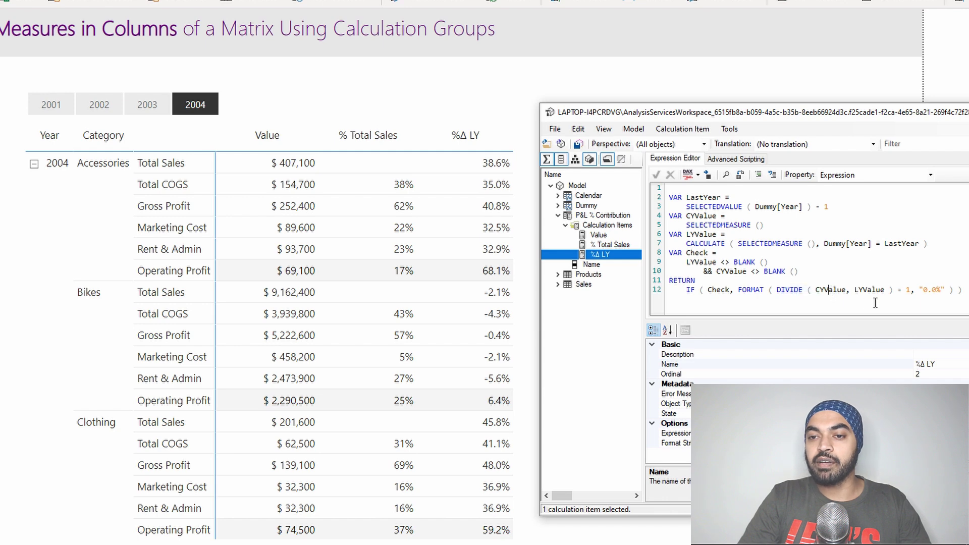
{"action": "left_click", "coordinate": [905, 291]}
{"action": "left_click_drag", "start_coordinate": [937, 290], "coordinate": [925, 290]}
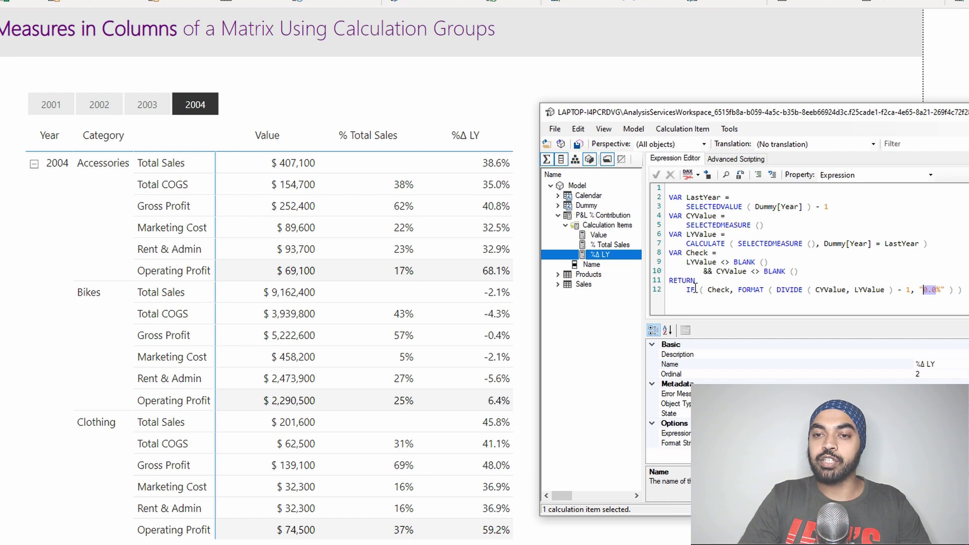